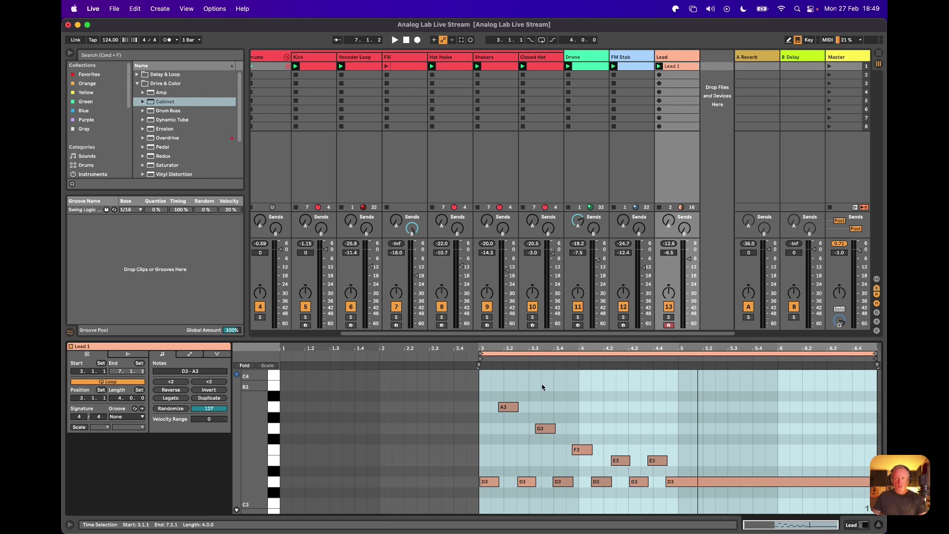
Step: Start the Lead 1 clip at 1.1.1, loop it over 8 bars, and select its melody notes
{"action": "right_click", "coordinate": [548, 388]}
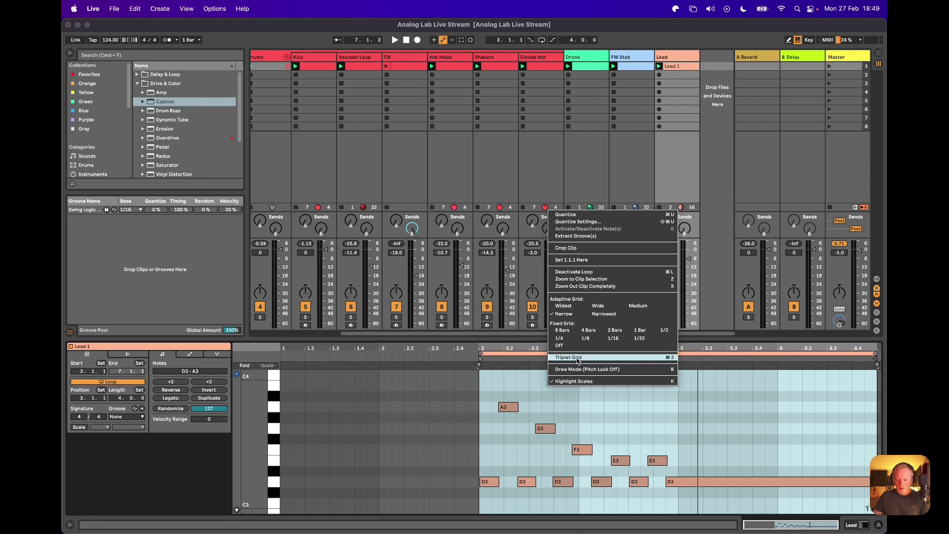
{"action": "left_click", "coordinate": [572, 260]}
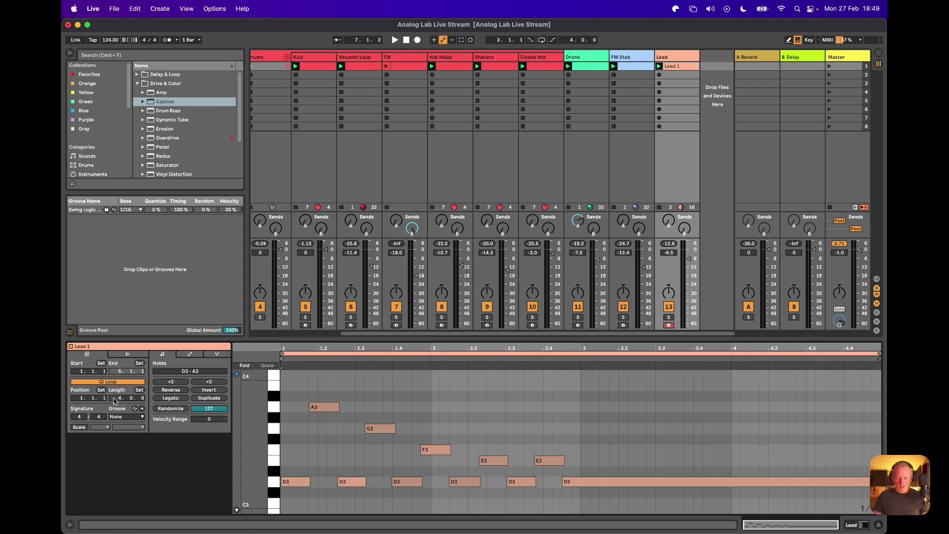
{"action": "left_click_drag", "start_coordinate": [114, 400], "coordinate": [114, 391]}
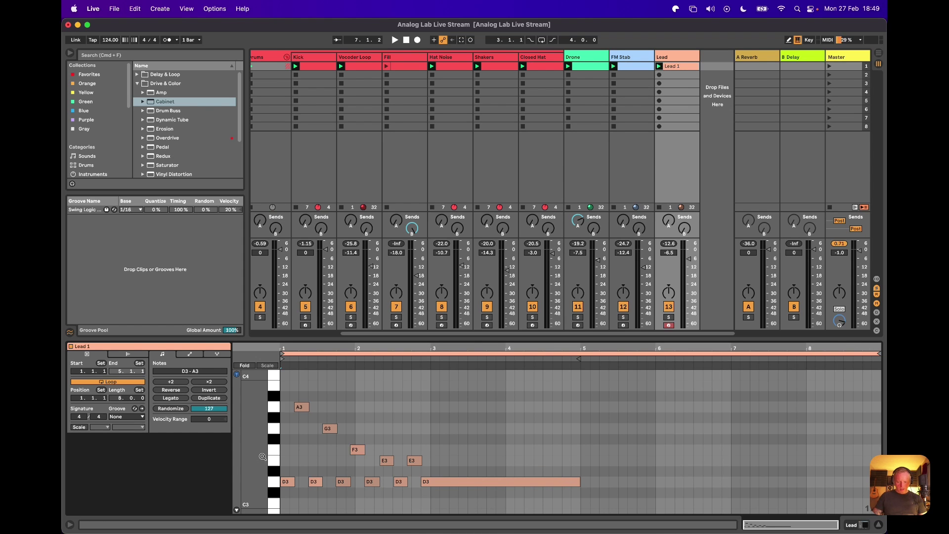
{"action": "left_click_drag", "start_coordinate": [285, 411], "coordinate": [441, 489]}
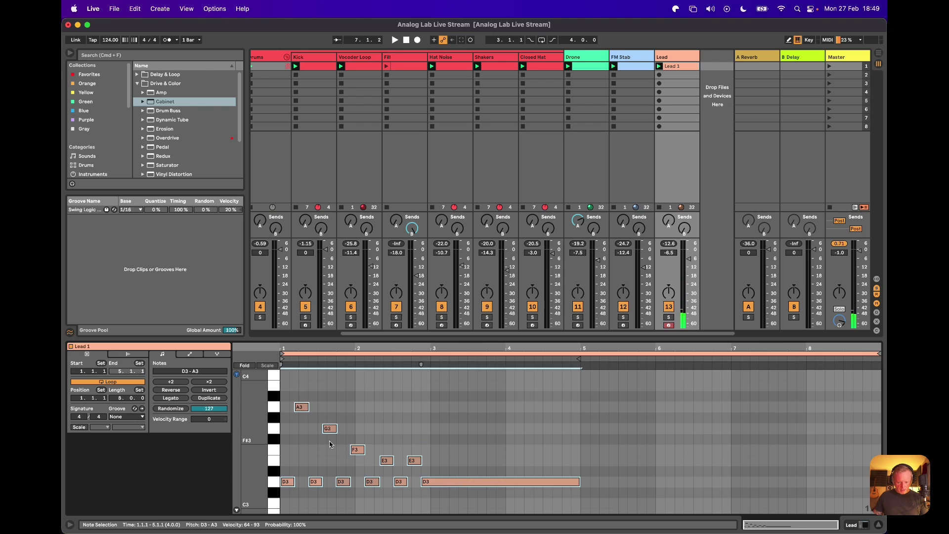
Step: Duplicate the melody into bars 5–8, play the set, check High Arp's effects, and reopen Lead 1
{"action": "key", "text": "super+d"}
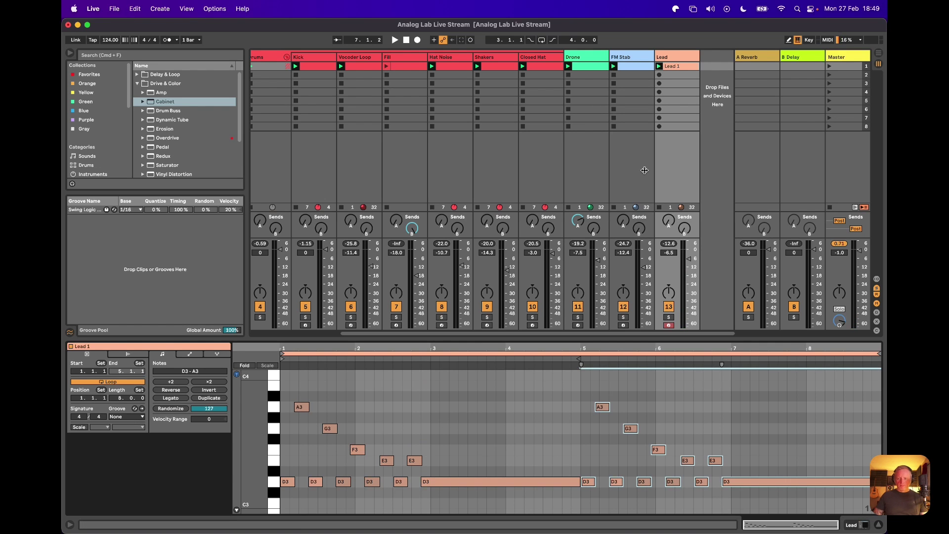
{"action": "key", "text": "space"}
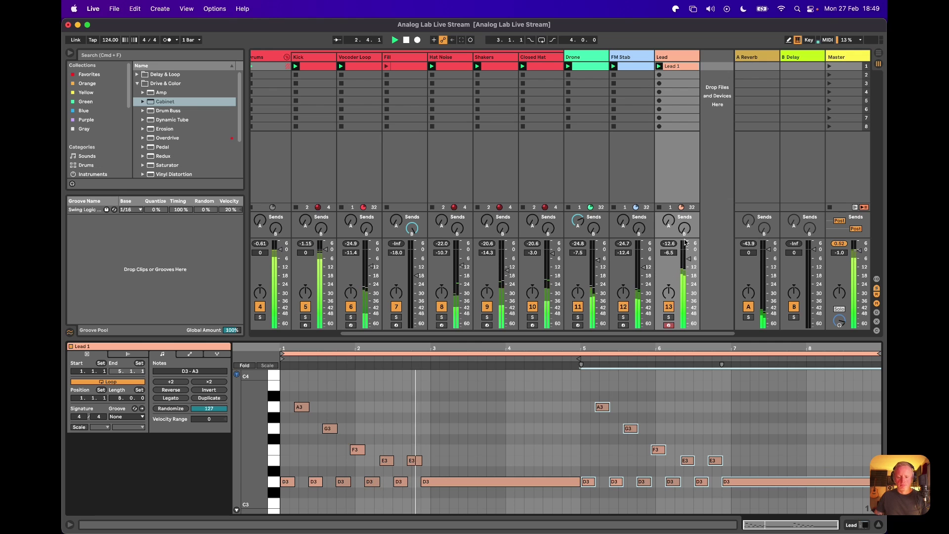
{"action": "scroll", "coordinate": [331, 60], "scroll_direction": "left", "scroll_amount": 3}
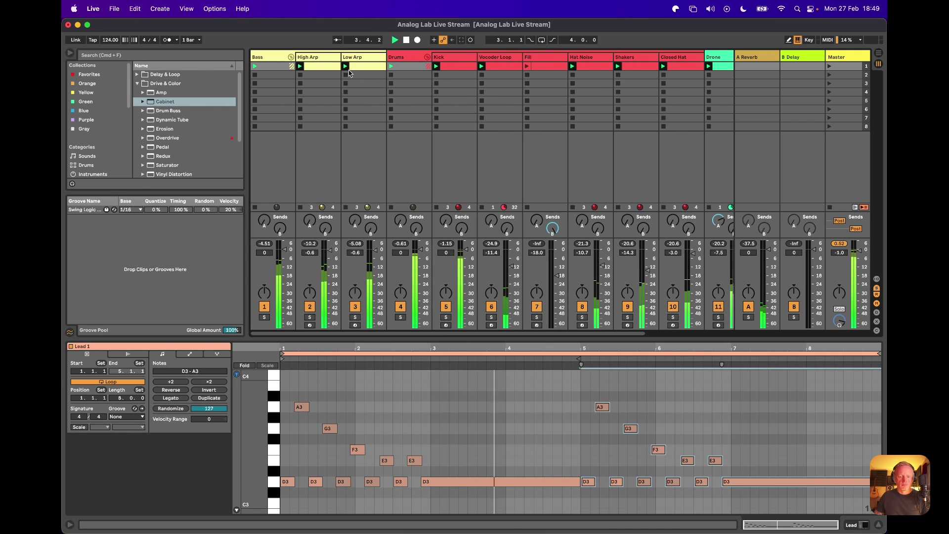
{"action": "left_click", "coordinate": [331, 60]}
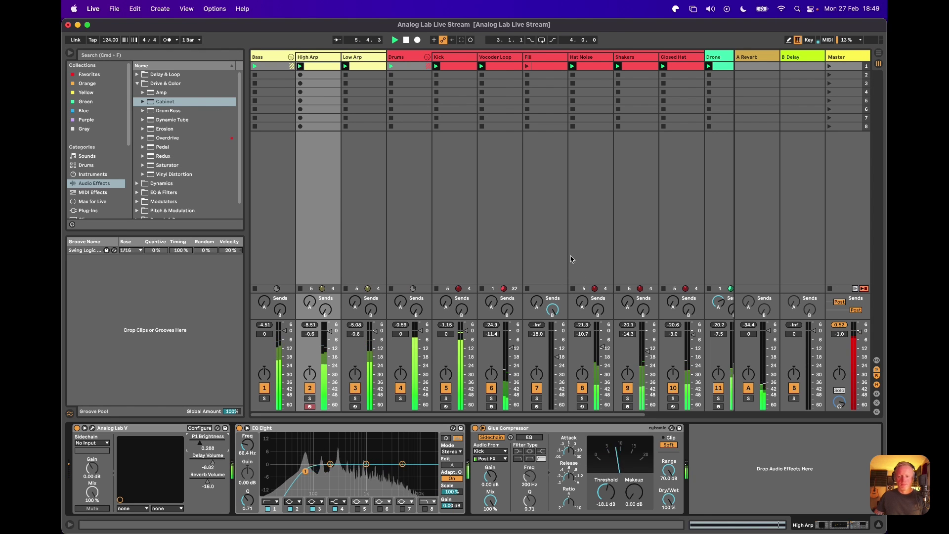
{"action": "scroll", "coordinate": [598, 250], "scroll_direction": "right", "scroll_amount": 3}
{"action": "left_click", "coordinate": [677, 149]}
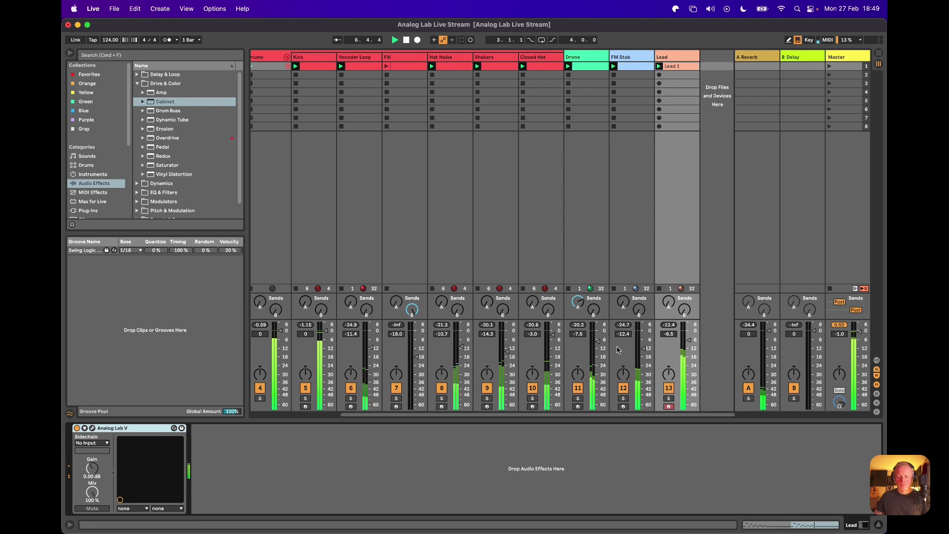
{"action": "left_click", "coordinate": [675, 65]}
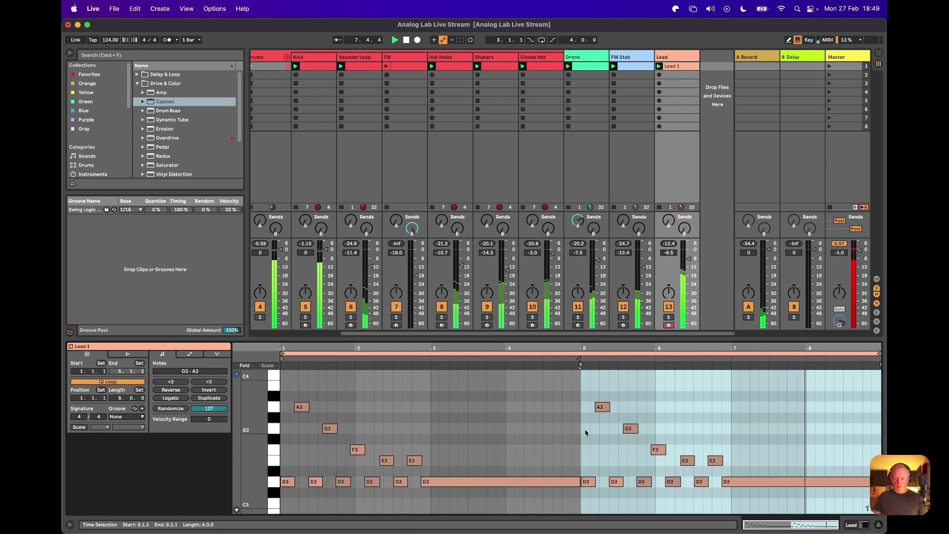
Step: Double Lead 1 to 16 bars, then drop the bar 9-onward notes an octave and restore them
{"action": "key", "text": "super+a"}
{"action": "key", "text": "super+d"}
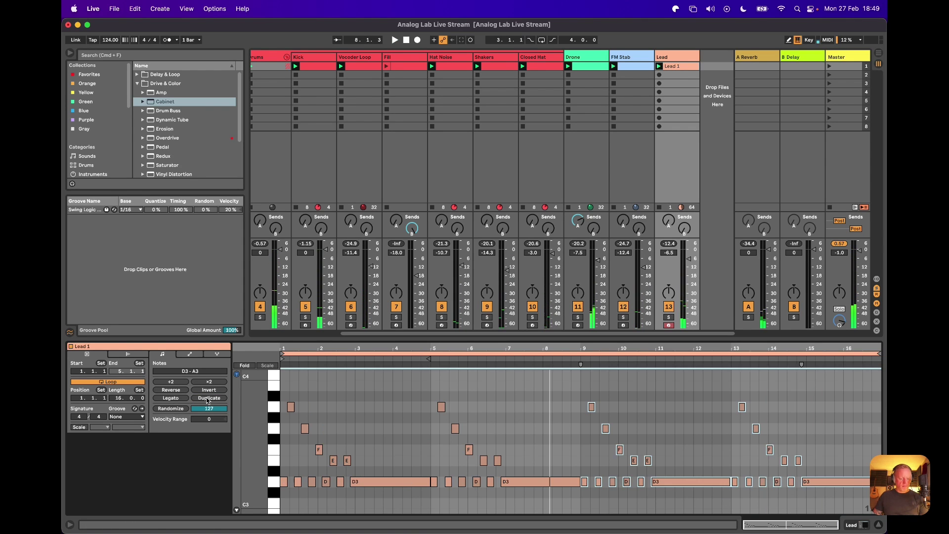
{"action": "left_click", "coordinate": [569, 424]}
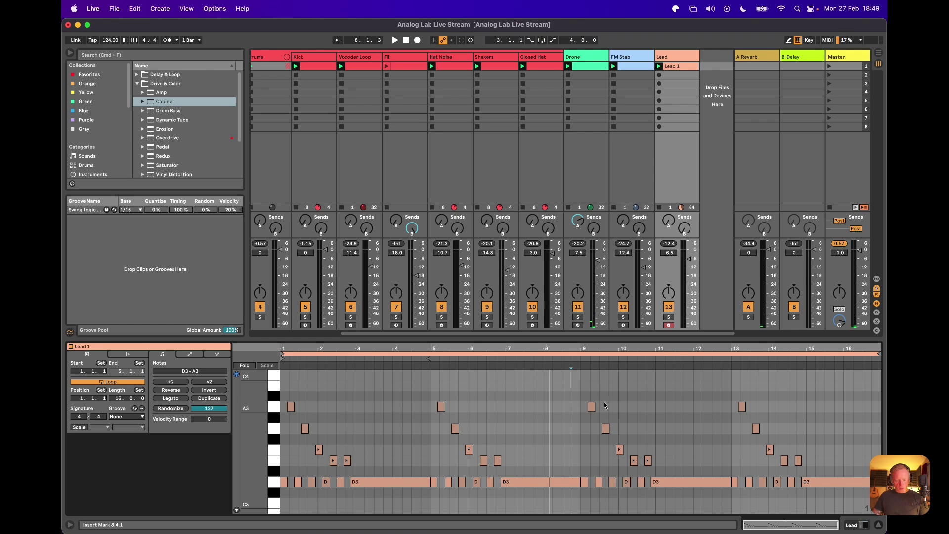
{"action": "mouse_move", "coordinate": [585, 394]}
{"action": "left_mouse_down"}
{"action": "mouse_move", "coordinate": [830, 453]}
{"action": "mouse_move", "coordinate": [840, 489]}
{"action": "left_mouse_up"}
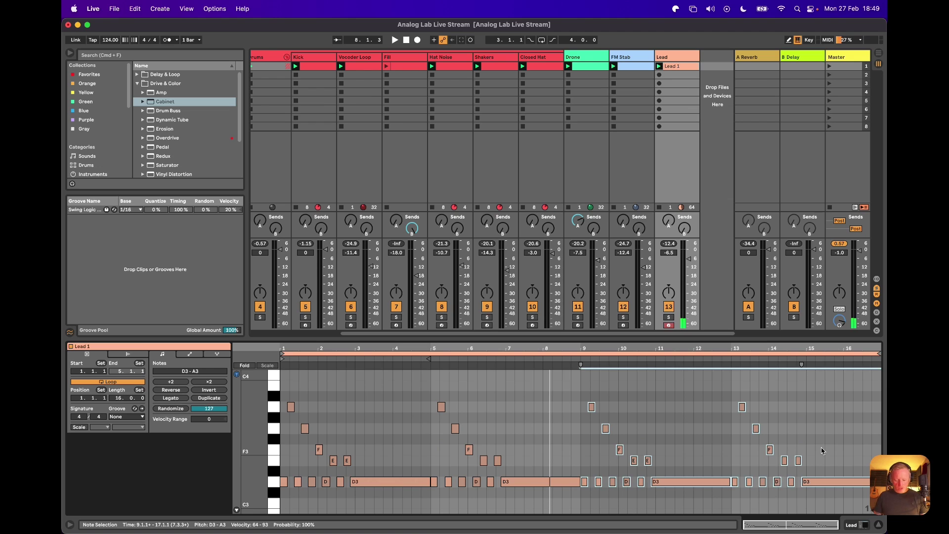
{"action": "key", "text": "shift+Down"}
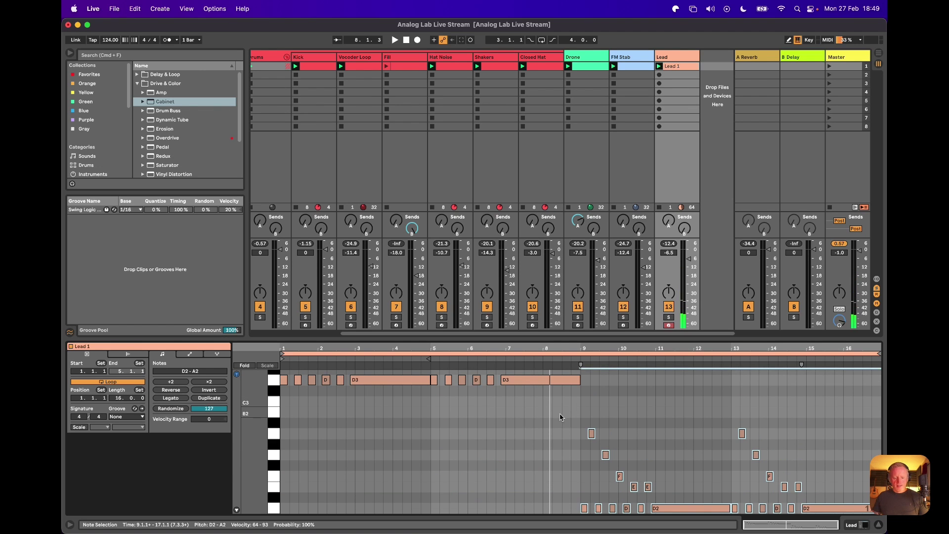
{"action": "key", "text": "shift+Up"}
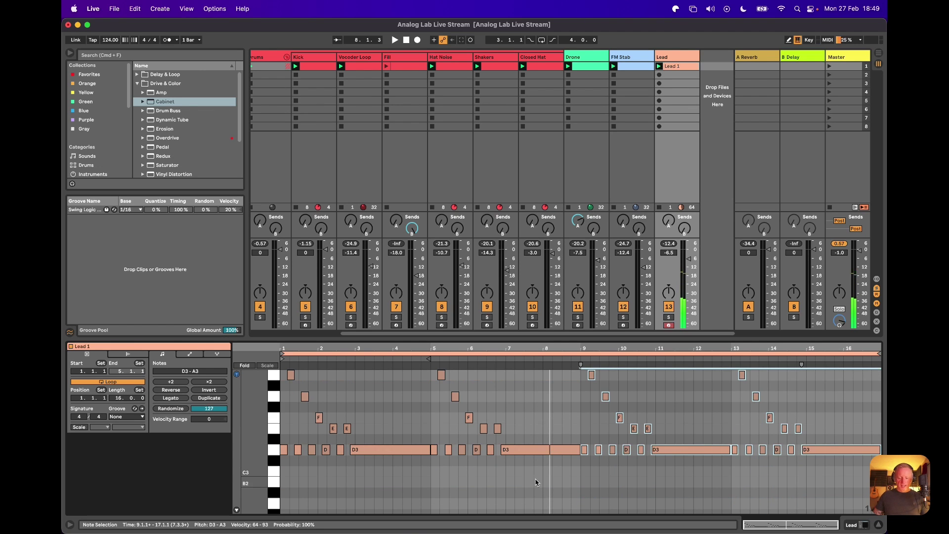
Step: Make the note editor taller and marquee-select the next group of notes
{"action": "left_click_drag", "start_coordinate": [507, 341], "coordinate": [507, 299]}
{"action": "scroll", "coordinate": [515, 459], "scroll_direction": "down", "scroll_amount": 3}
{"action": "scroll", "coordinate": [515, 458], "scroll_direction": "up", "scroll_amount": 4}
{"action": "left_click_drag", "start_coordinate": [438, 356], "coordinate": [515, 456]}
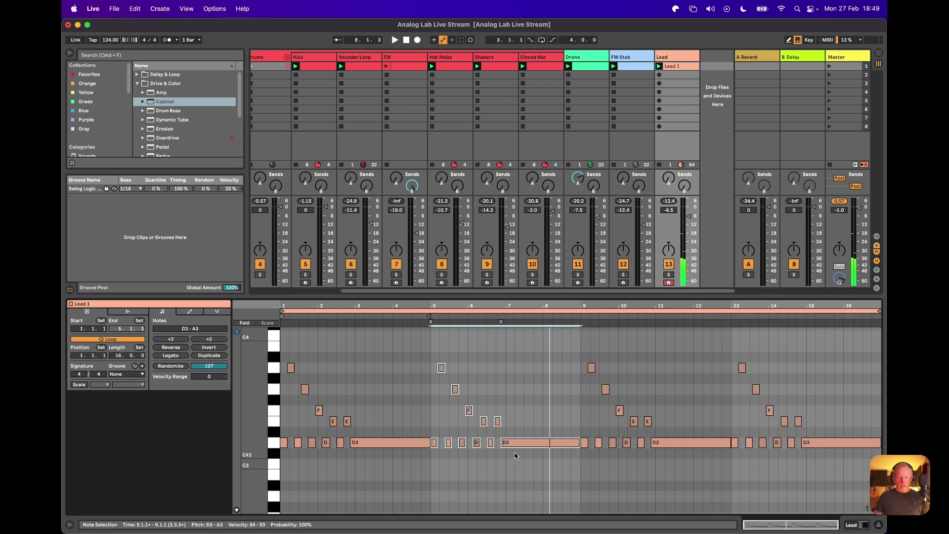
Step: Drop the bars 5–8 and 13–16 notes an octave to D2–A2
{"action": "key", "text": "shift+Down"}
{"action": "scroll", "coordinate": [769, 448], "scroll_direction": "down", "scroll_amount": 2}
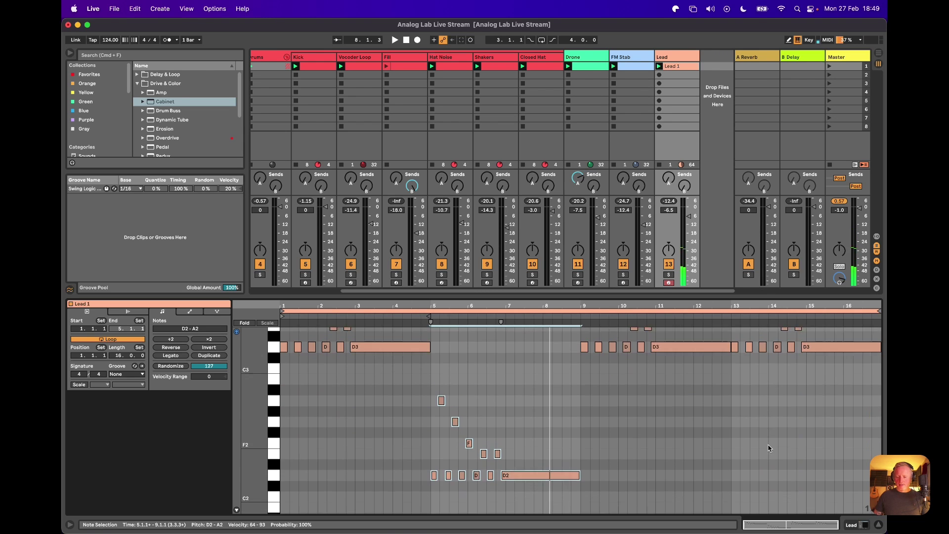
{"action": "scroll", "coordinate": [768, 448], "scroll_direction": "up", "scroll_amount": 8}
{"action": "left_click_drag", "start_coordinate": [725, 369], "coordinate": [830, 476]}
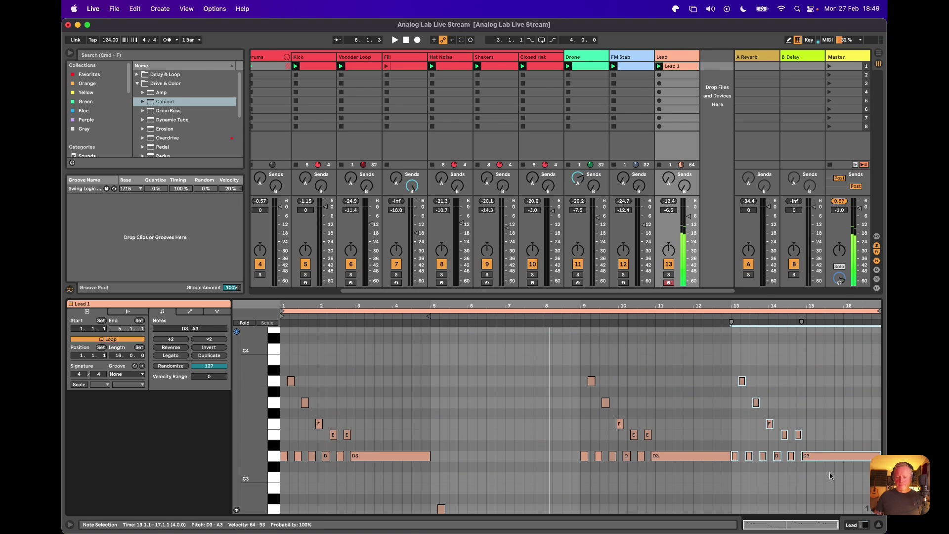
{"action": "key", "text": "shift+Down"}
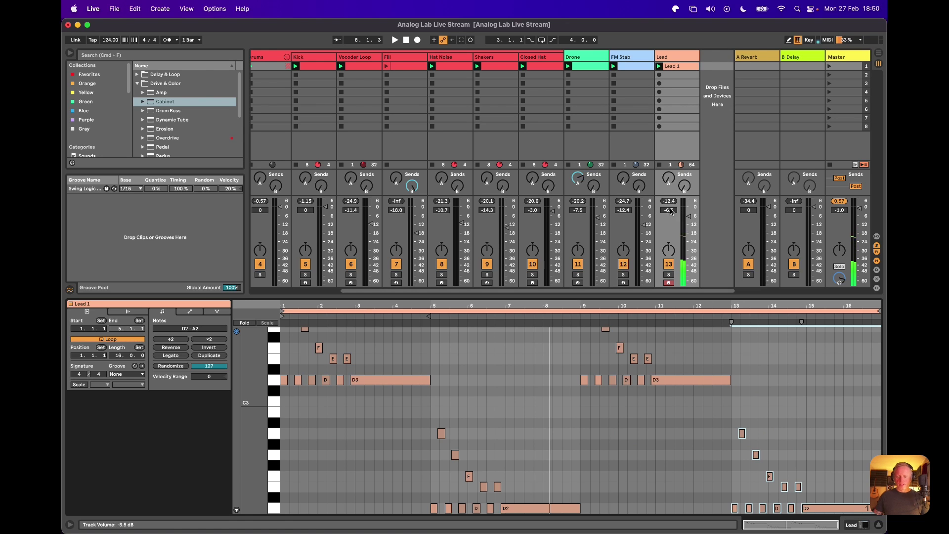
Step: Play the set, set the Lead track volume to -5.5 dB, and show its Analog Lab V device
{"action": "key", "text": "space"}
{"action": "left_click_drag", "start_coordinate": [688, 217], "coordinate": [688, 216]}
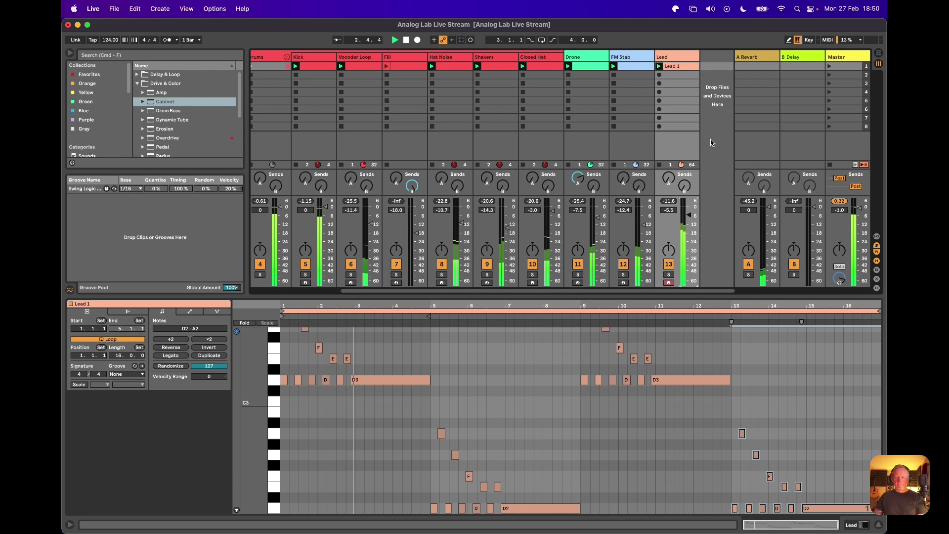
{"action": "key", "text": "shift+Tab"}
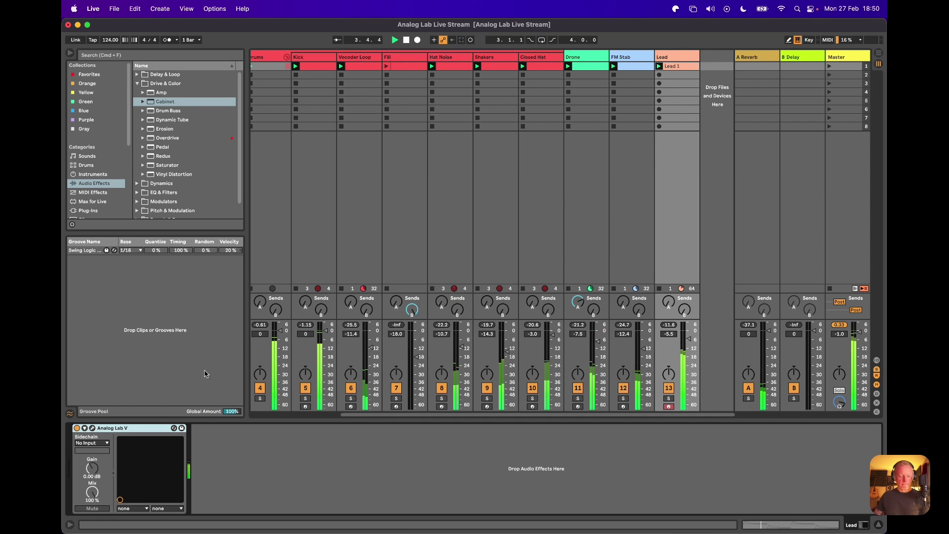
Step: Open Analog Lab V's Inim preset and set reverb level to -1.06 dB and delay level to -10.7 dB
{"action": "left_click", "coordinate": [92, 428]}
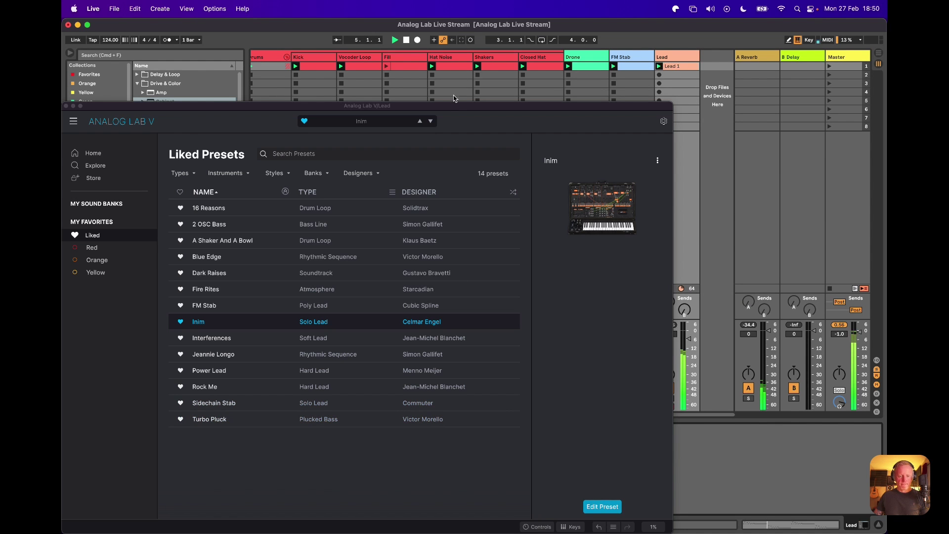
{"action": "left_click_drag", "start_coordinate": [459, 109], "coordinate": [496, 47]}
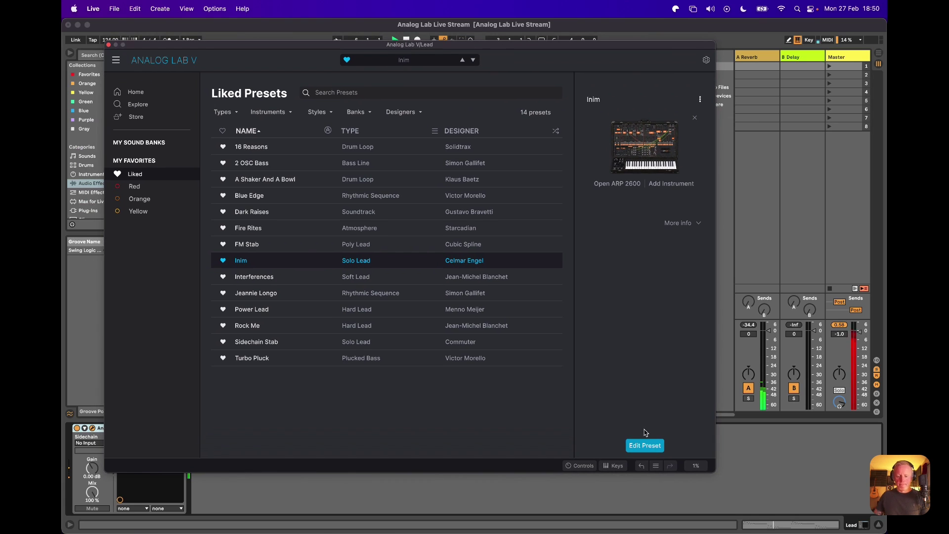
{"action": "left_click", "coordinate": [647, 445]}
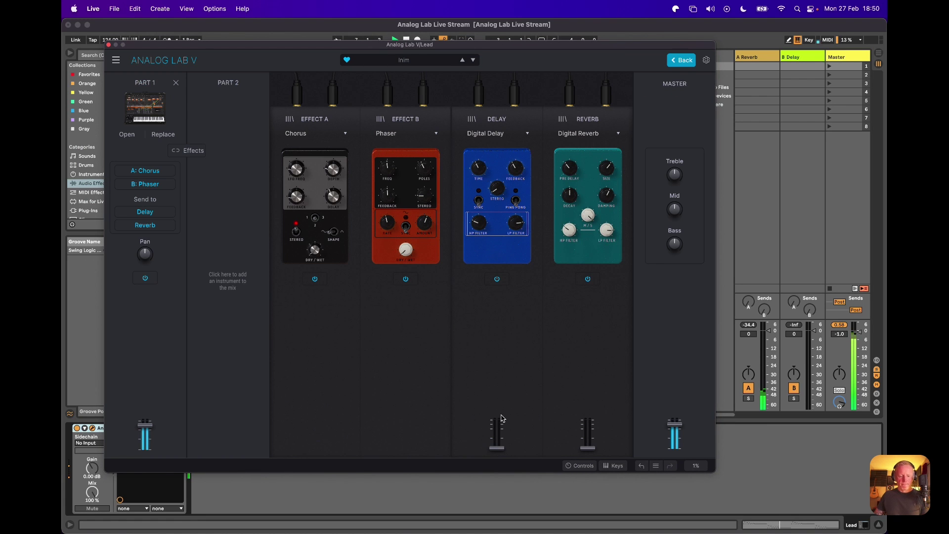
{"action": "left_click_drag", "start_coordinate": [588, 448], "coordinate": [577, 355]}
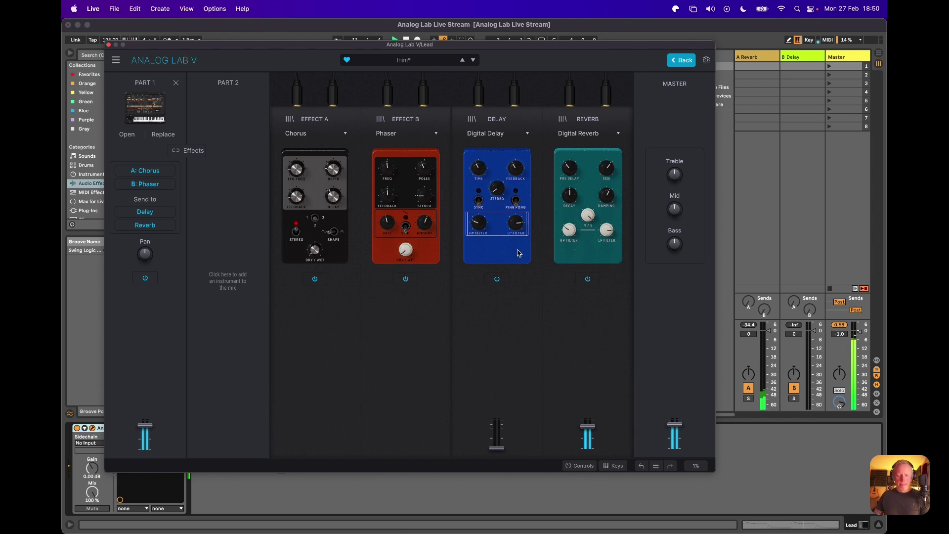
{"action": "left_click_drag", "start_coordinate": [503, 441], "coordinate": [495, 376]}
{"action": "left_click_drag", "start_coordinate": [489, 437], "coordinate": [489, 437]}
Step: Sync the delay time to 1/4.t and raise its high-pass cutoff to 135 Hz
{"action": "left_click", "coordinate": [478, 200]}
{"action": "mouse_move", "coordinate": [477, 171]}
{"action": "left_click_drag", "start_coordinate": [477, 171], "coordinate": [477, 176]}
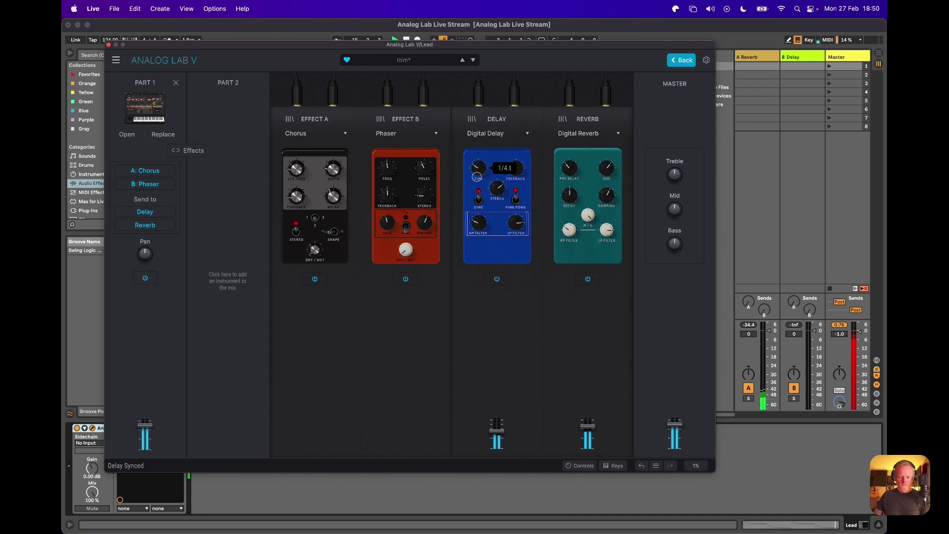
{"action": "mouse_move", "coordinate": [479, 224]}
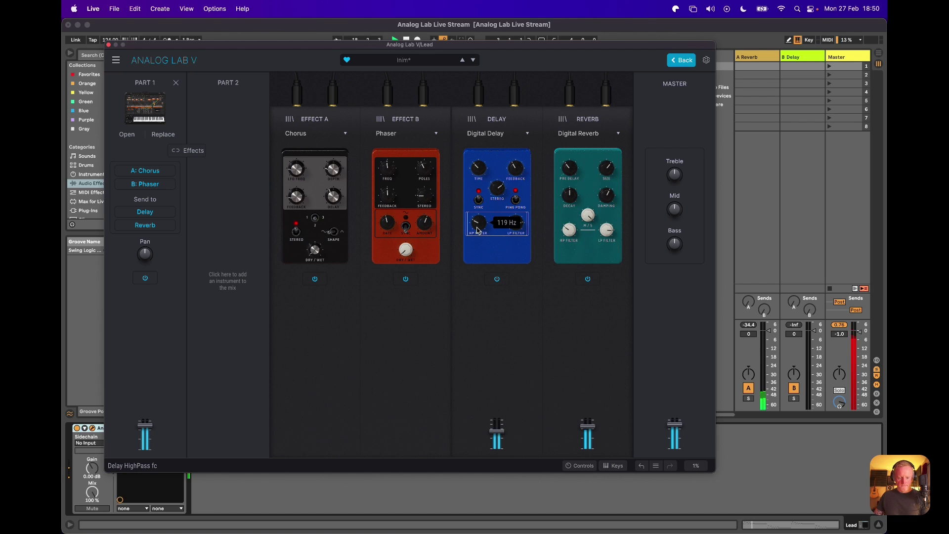
{"action": "left_click_drag", "start_coordinate": [479, 225], "coordinate": [475, 211]}
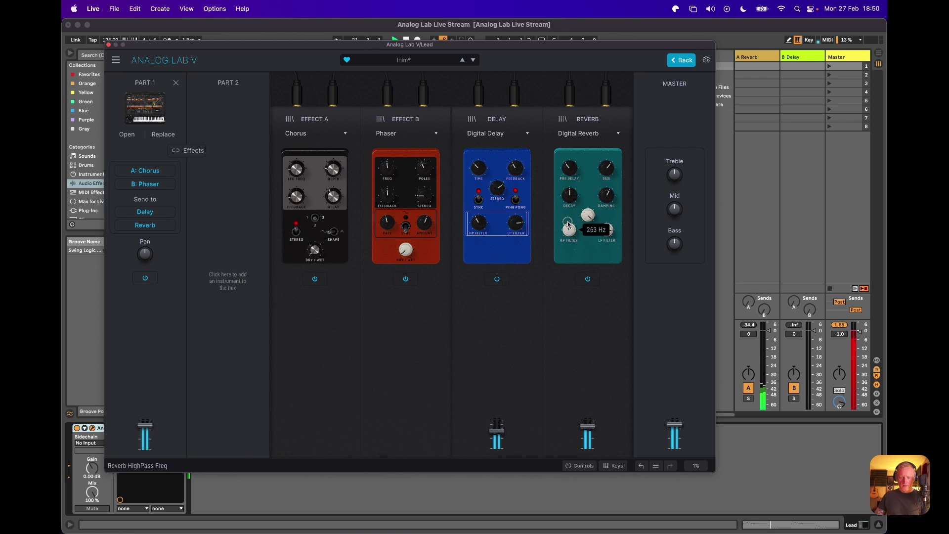
Step: Raise the reverb high-pass cutoff, then nudge the master treble up and bass down
{"action": "left_click_drag", "start_coordinate": [567, 220], "coordinate": [567, 218]}
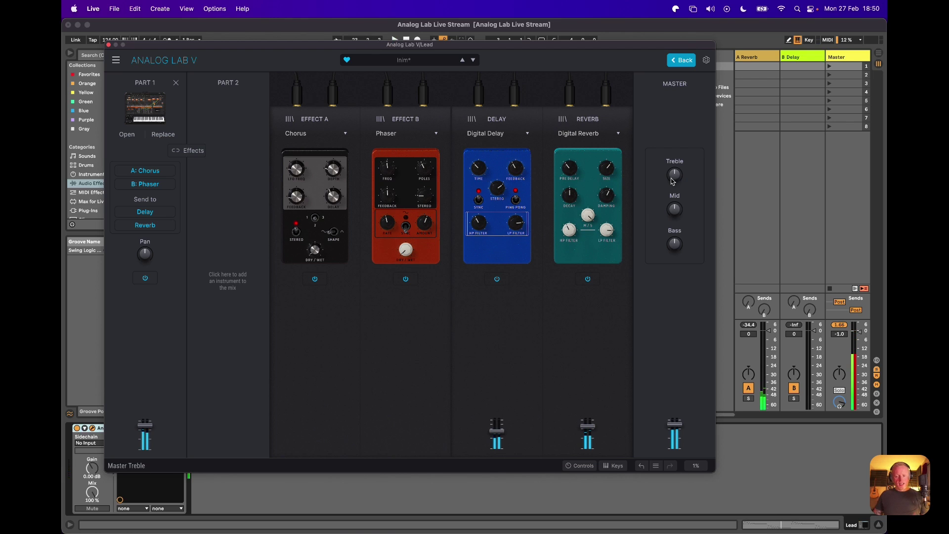
{"action": "left_click_drag", "start_coordinate": [674, 174], "coordinate": [673, 170]}
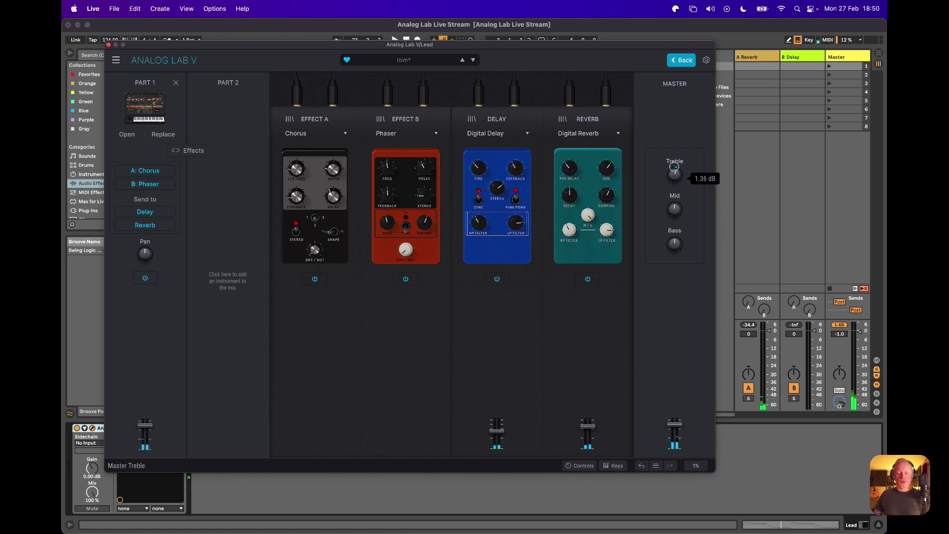
{"action": "left_click_drag", "start_coordinate": [673, 245], "coordinate": [672, 256]}
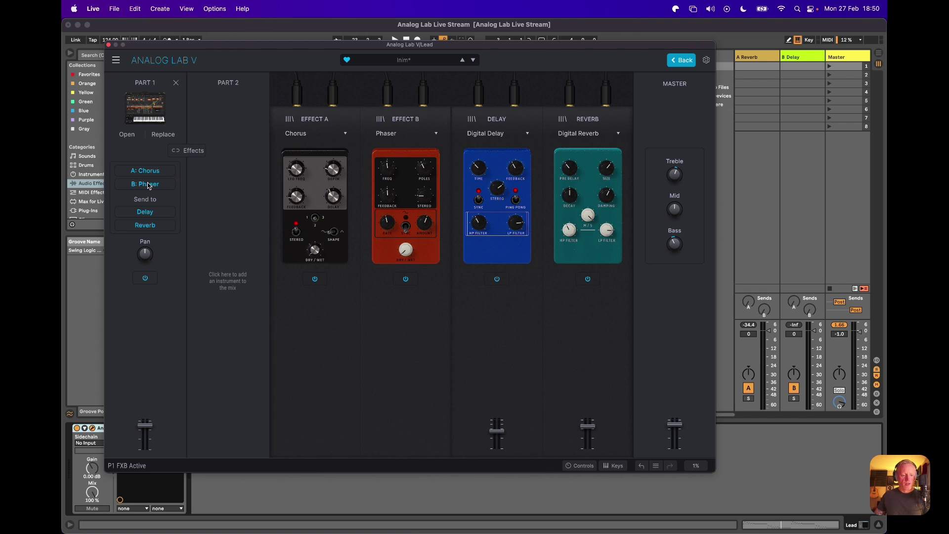
Step: Replace Effect A's Chorus with ParamEq, cut its low shelf to -7.56 dB, and set delay feedback to 0.533
{"action": "left_click", "coordinate": [340, 135]}
{"action": "left_click", "coordinate": [324, 179]}
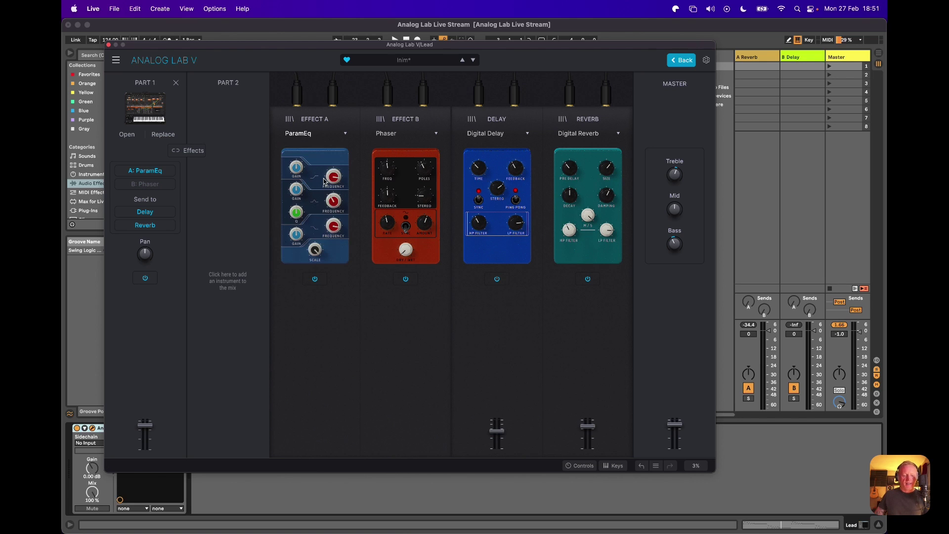
{"action": "mouse_move", "coordinate": [336, 226]}
{"action": "left_click_drag", "start_coordinate": [296, 235], "coordinate": [293, 264]}
{"action": "key", "text": "space"}
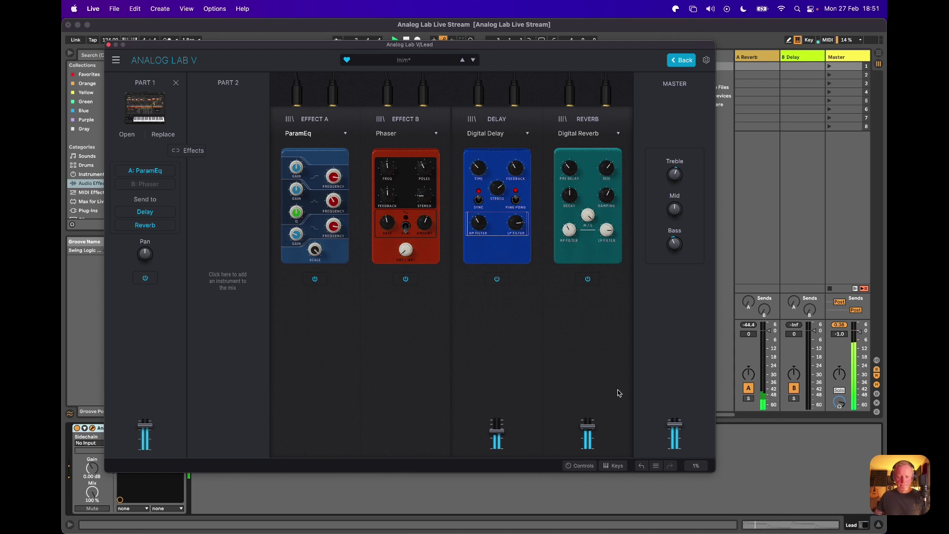
{"action": "left_click_drag", "start_coordinate": [516, 179], "coordinate": [519, 153]}
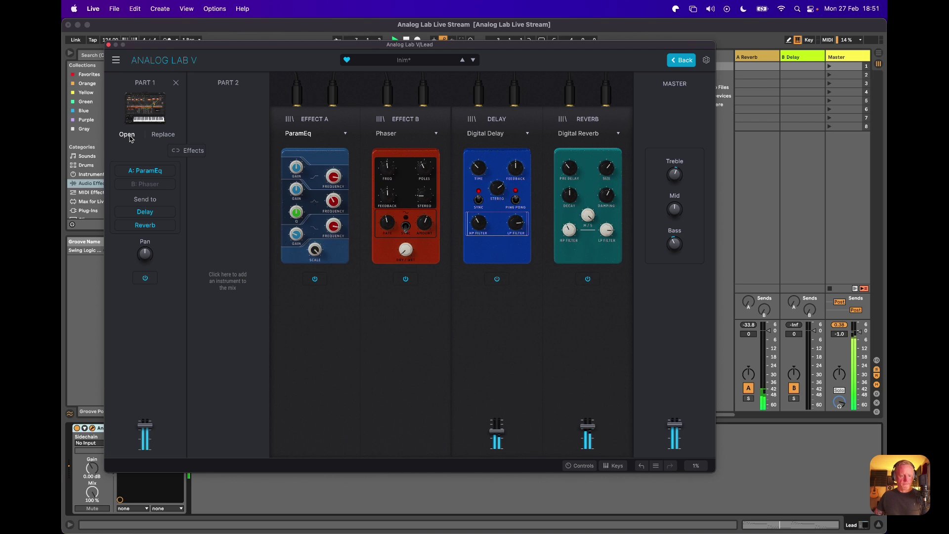
Step: Show the preset's macro controls and set the Brightness macro to 0.360
{"action": "left_click", "coordinate": [581, 466]}
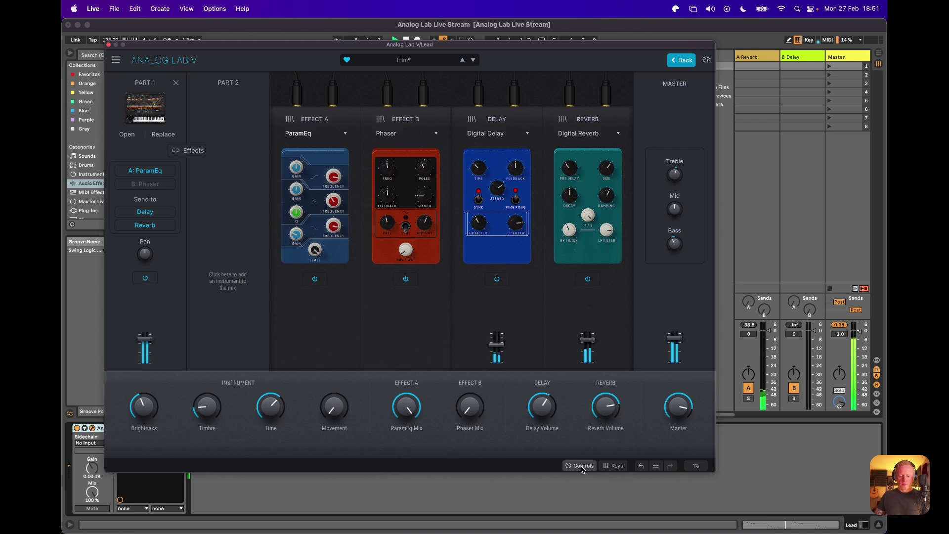
{"action": "left_click_drag", "start_coordinate": [147, 408], "coordinate": [173, 387]}
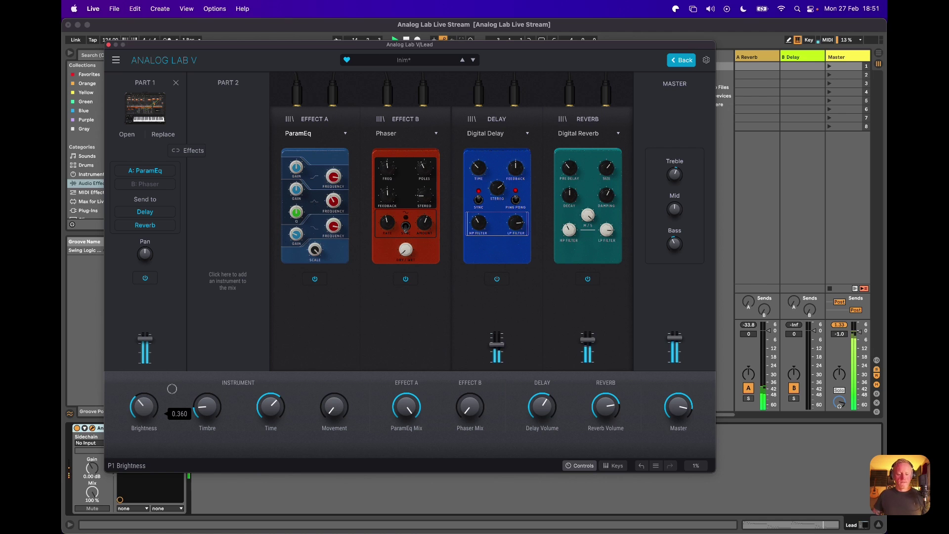
{"action": "left_click_drag", "start_coordinate": [172, 389], "coordinate": [172, 388]}
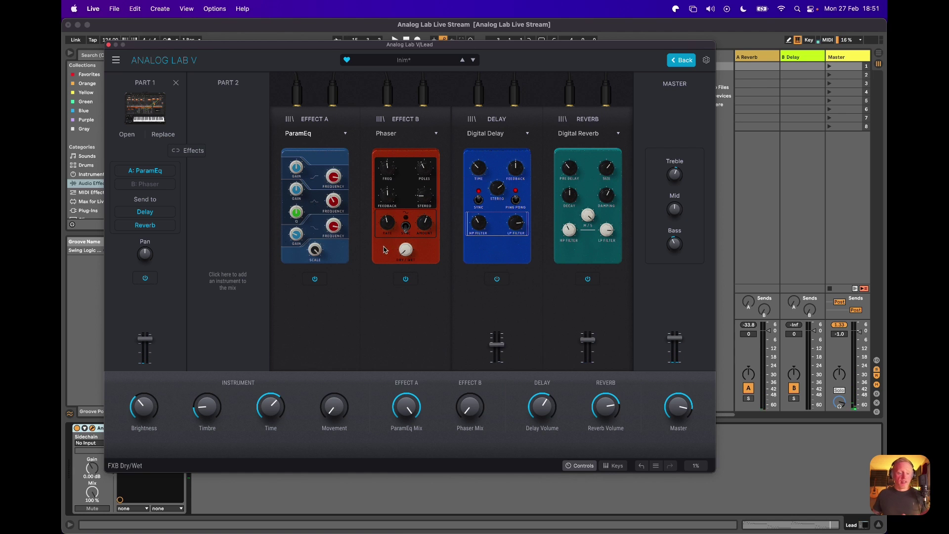
Step: Load the Interferences preset into Part 2 beside Inim, return to the combined preset, and play it
{"action": "left_click", "coordinate": [232, 213]}
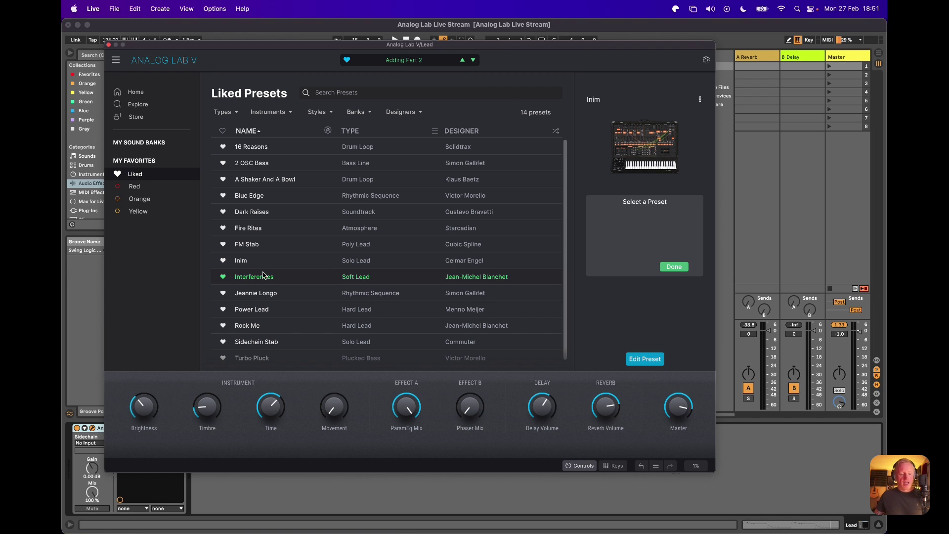
{"action": "scroll", "coordinate": [263, 276], "scroll_direction": "down", "scroll_amount": 1}
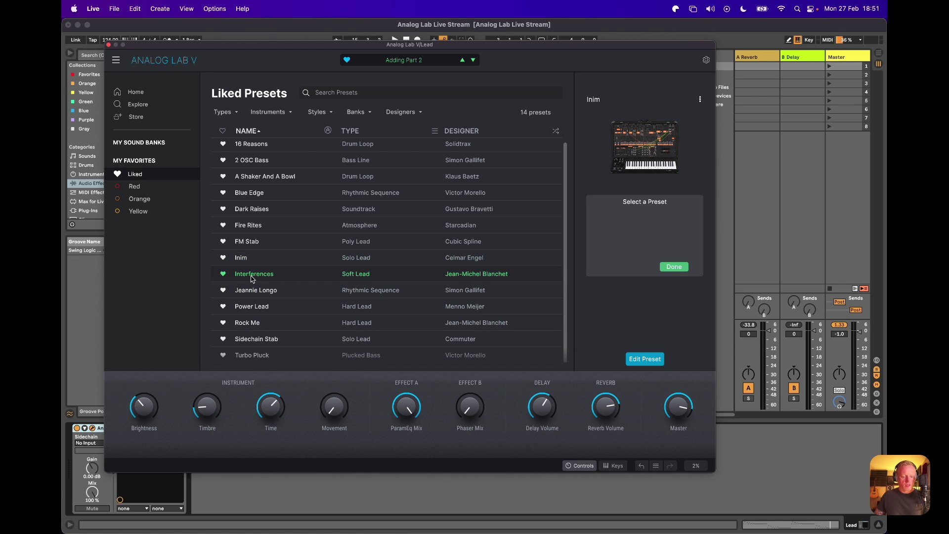
{"action": "left_click", "coordinate": [671, 266]}
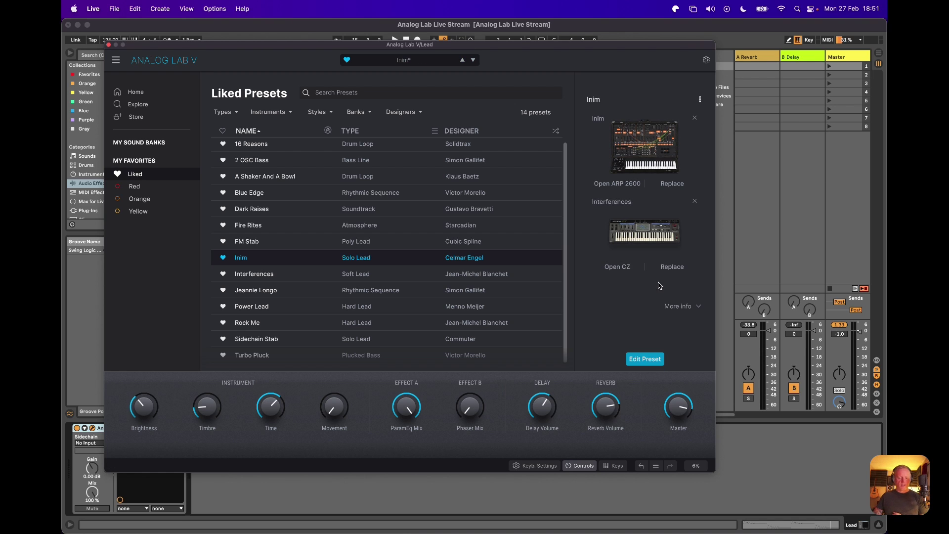
{"action": "left_click", "coordinate": [656, 359]}
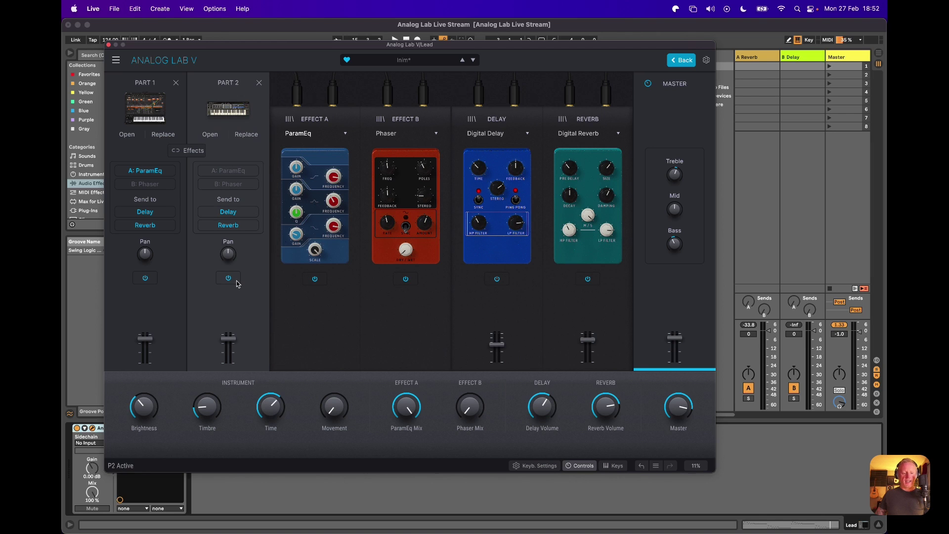
{"action": "key", "text": "space"}
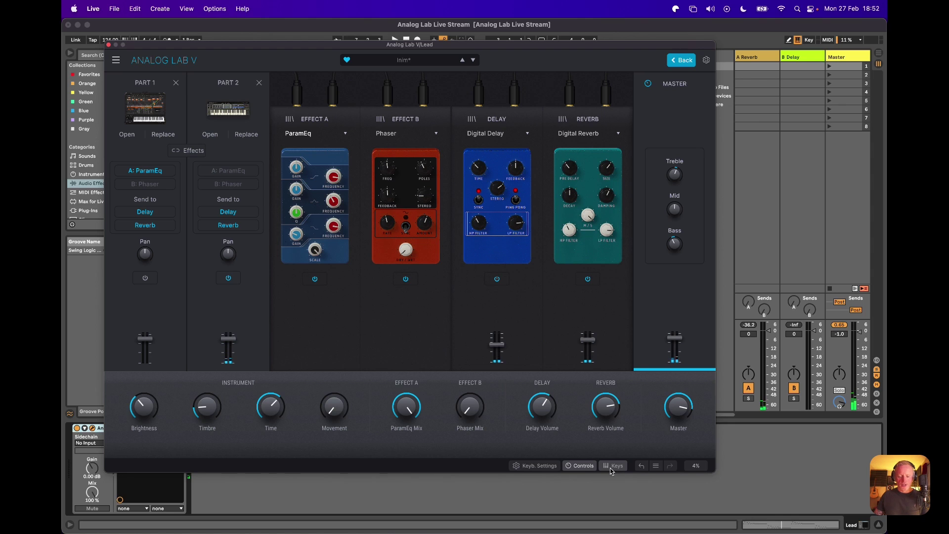
Step: Split the keyboard with Part 1 at C-2 to C#3 and Part 2 at D3 to G8, test it, then select Part 1
{"action": "left_click", "coordinate": [518, 467]}
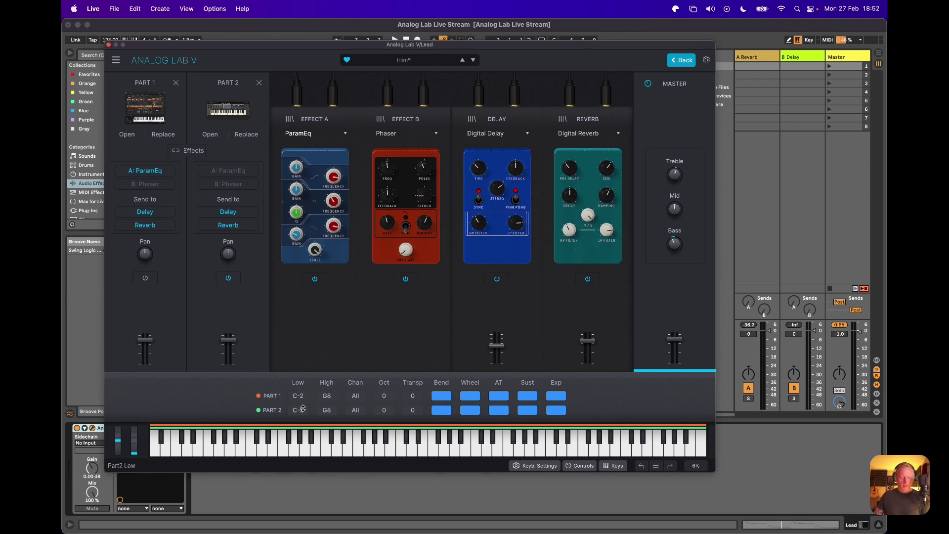
{"action": "key", "text": "space"}
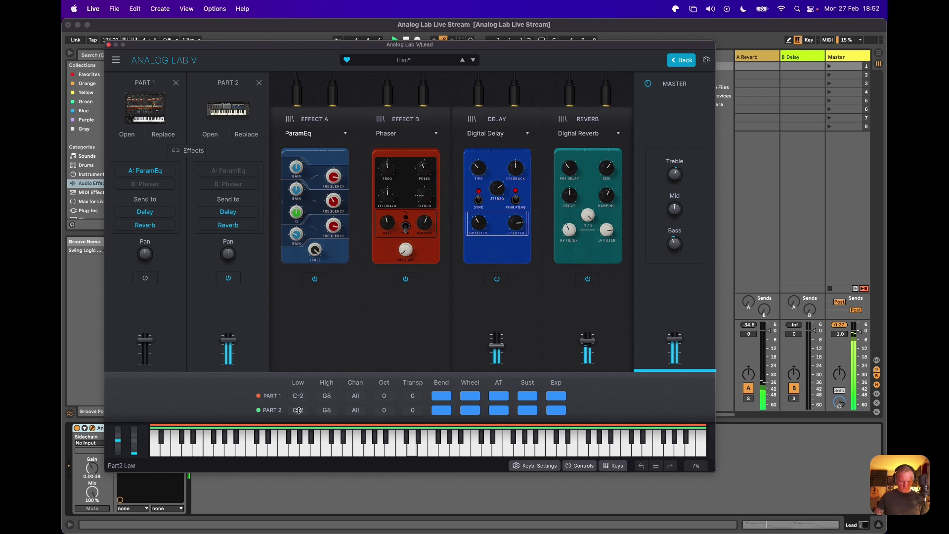
{"action": "left_click_drag", "start_coordinate": [299, 406], "coordinate": [316, 366]}
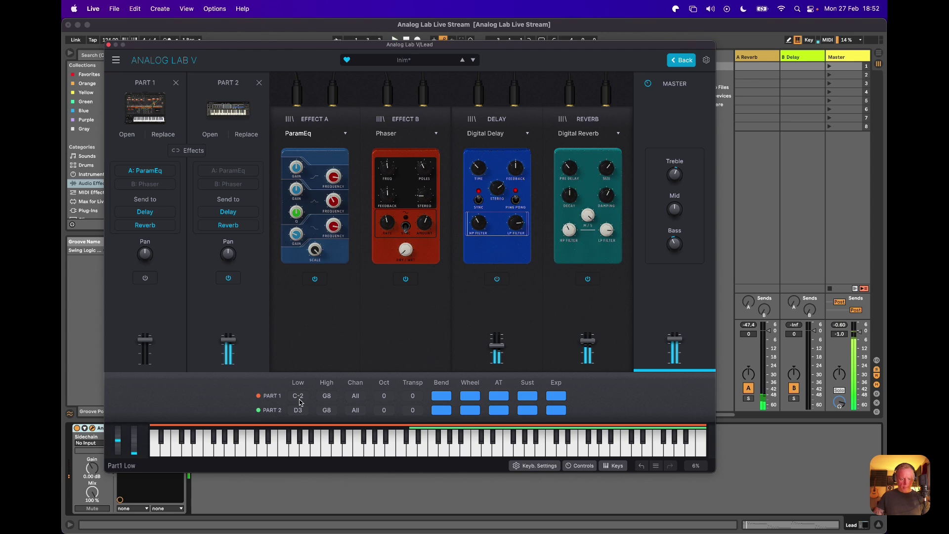
{"action": "left_click_drag", "start_coordinate": [299, 398], "coordinate": [336, 468]}
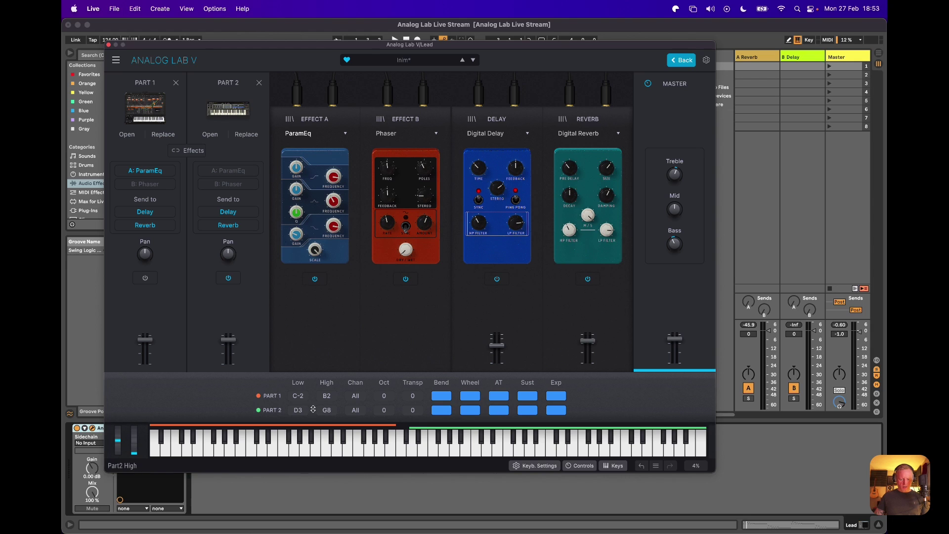
{"action": "left_click_drag", "start_coordinate": [304, 393], "coordinate": [326, 385]}
{"action": "key", "text": "space"}
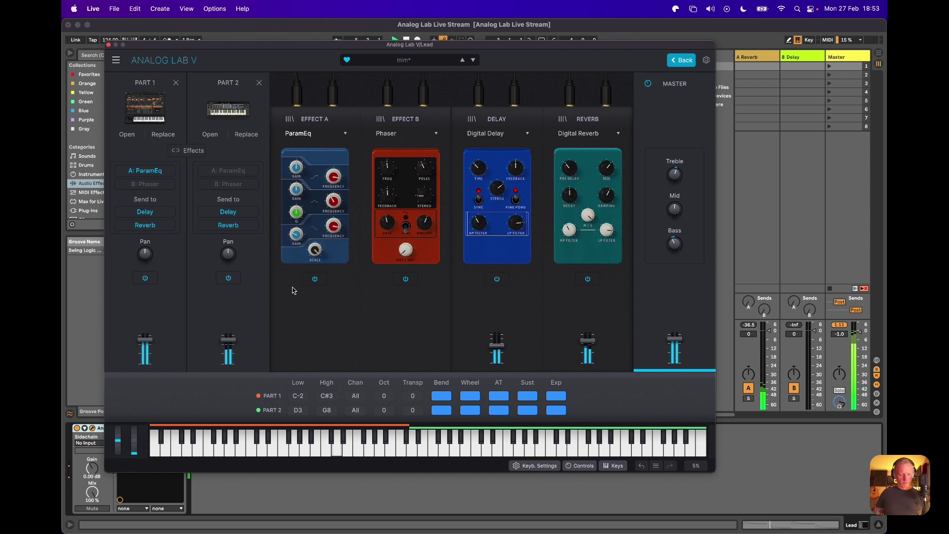
{"action": "left_click", "coordinate": [138, 153]}
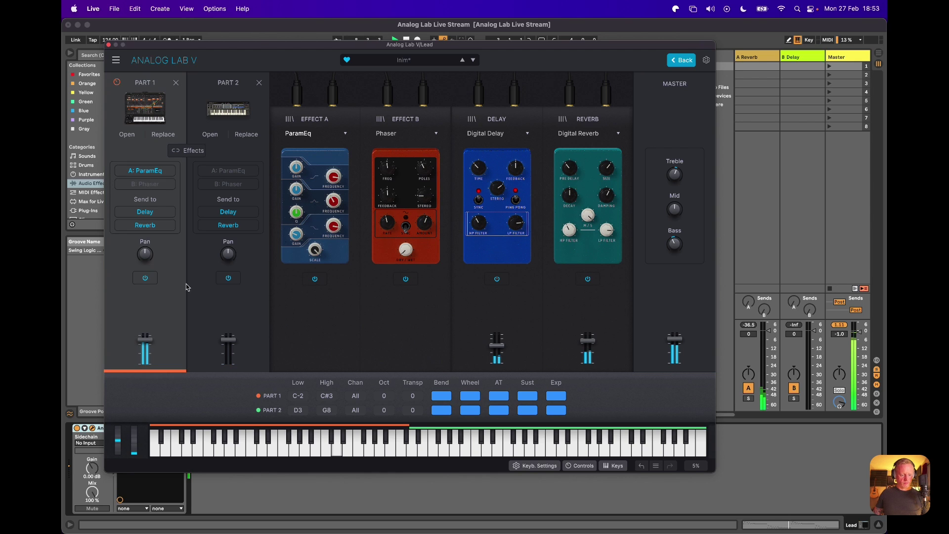
Step: Raise Part 1's Brightness macro to about 0.24 and open the menu for saving the preset
{"action": "left_click", "coordinate": [582, 465]}
{"action": "left_click", "coordinate": [581, 466]}
{"action": "left_click_drag", "start_coordinate": [147, 385], "coordinate": [161, 335]}
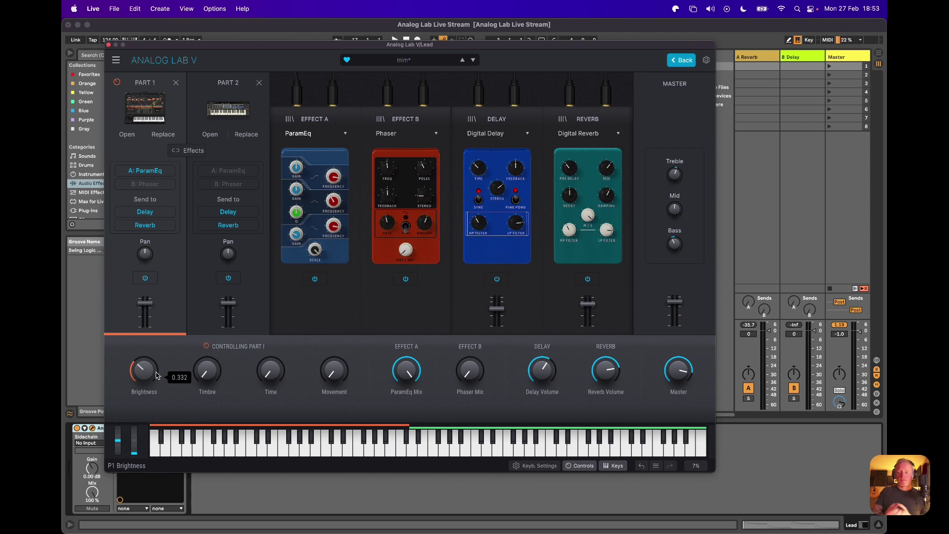
{"action": "left_click", "coordinate": [116, 60]}
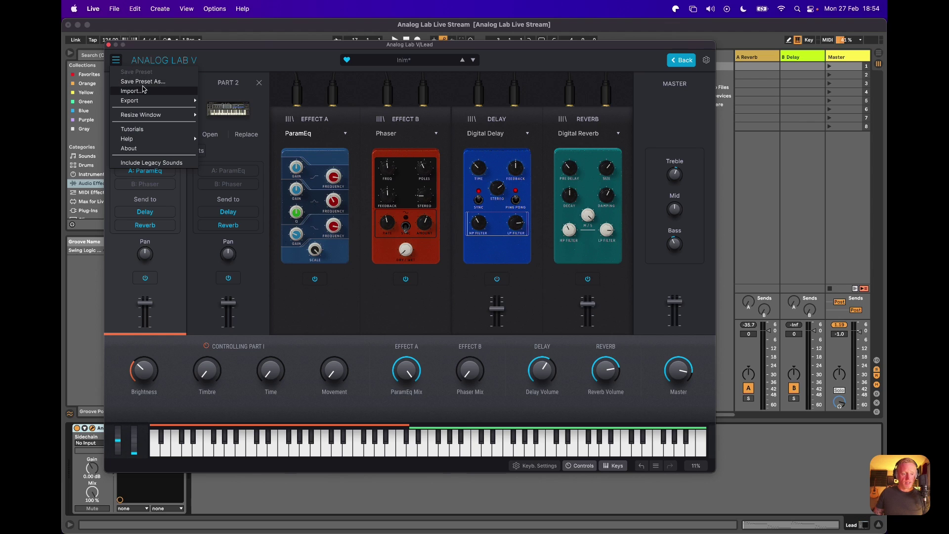